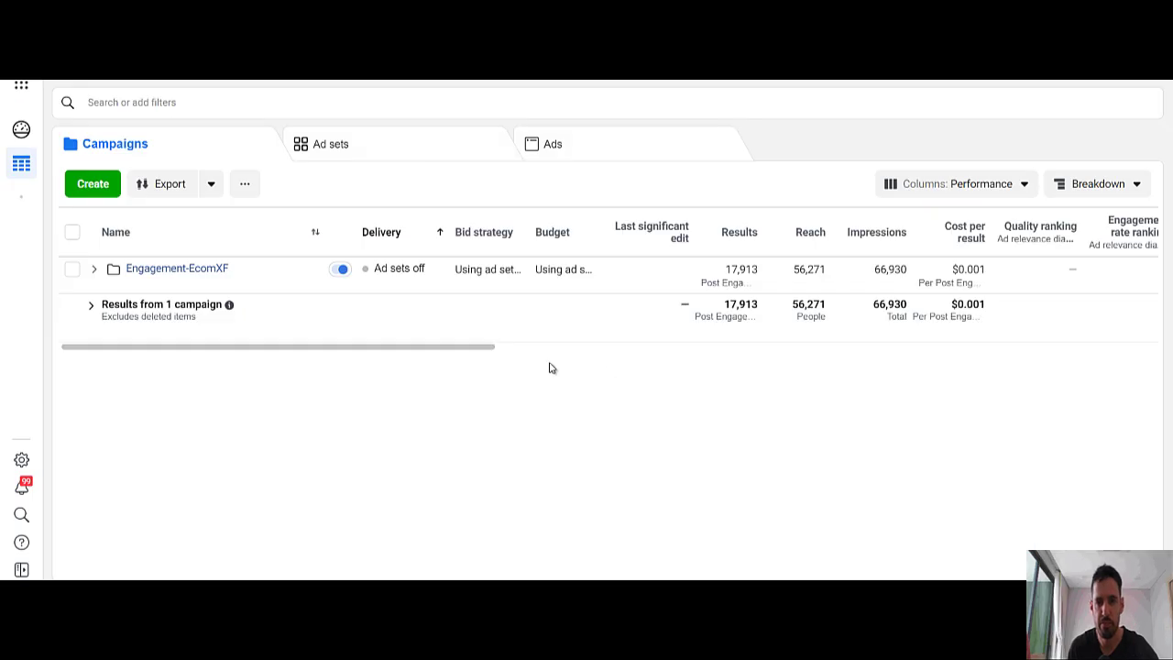
Step: Scroll across the campaign table and switch it to the Demo 1 column preset
{"action": "left_click_drag", "start_coordinate": [475, 353], "coordinate": [574, 355]}
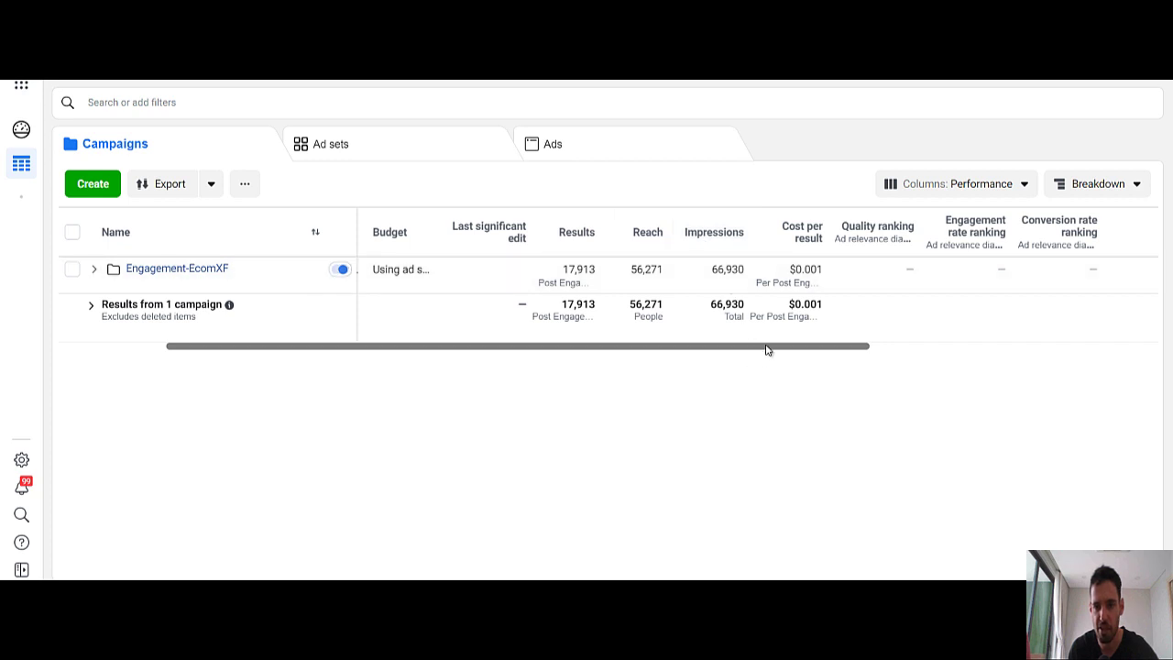
{"action": "left_click_drag", "start_coordinate": [783, 352], "coordinate": [1077, 363]}
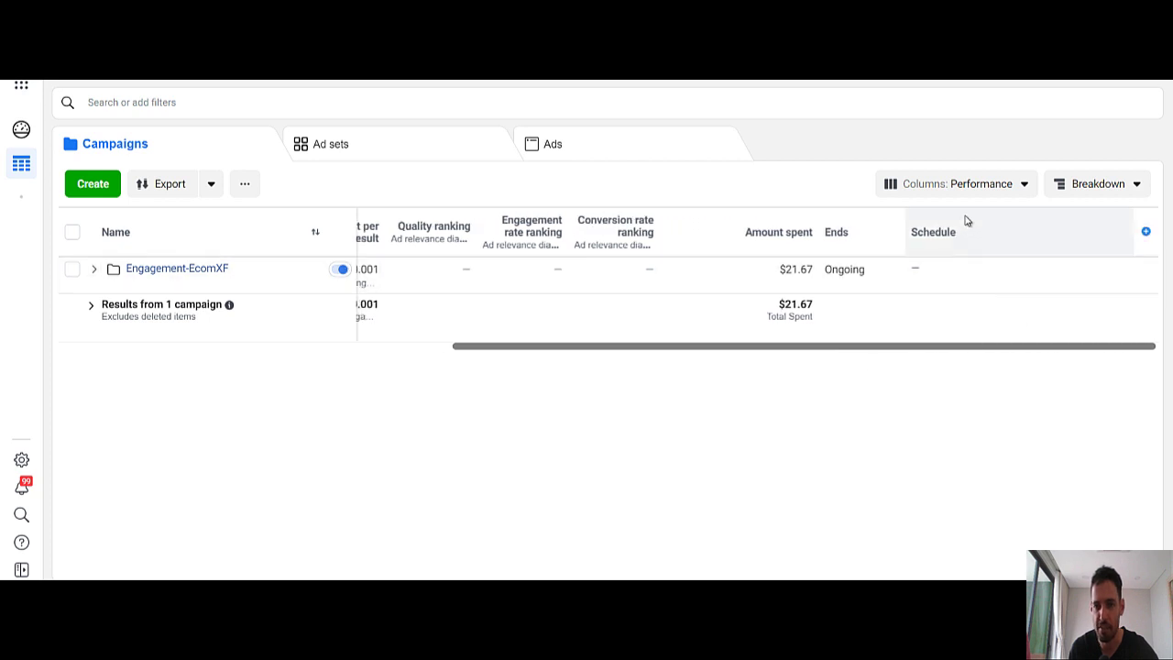
{"action": "left_click", "coordinate": [944, 185]}
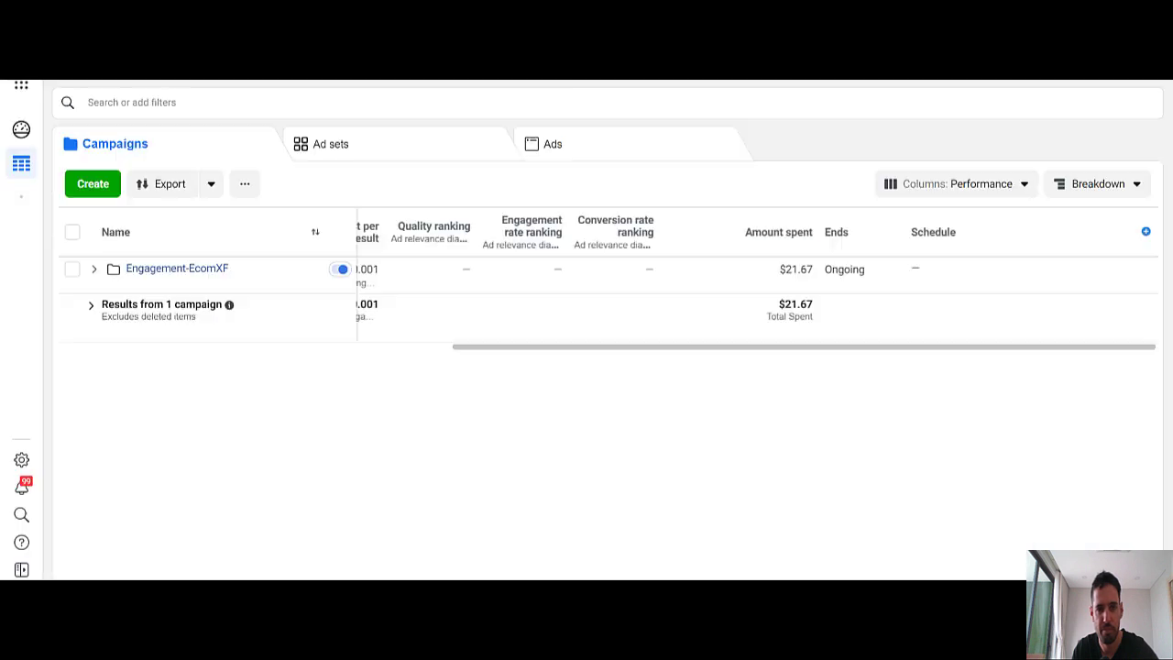
{"action": "left_click", "coordinate": [938, 183]}
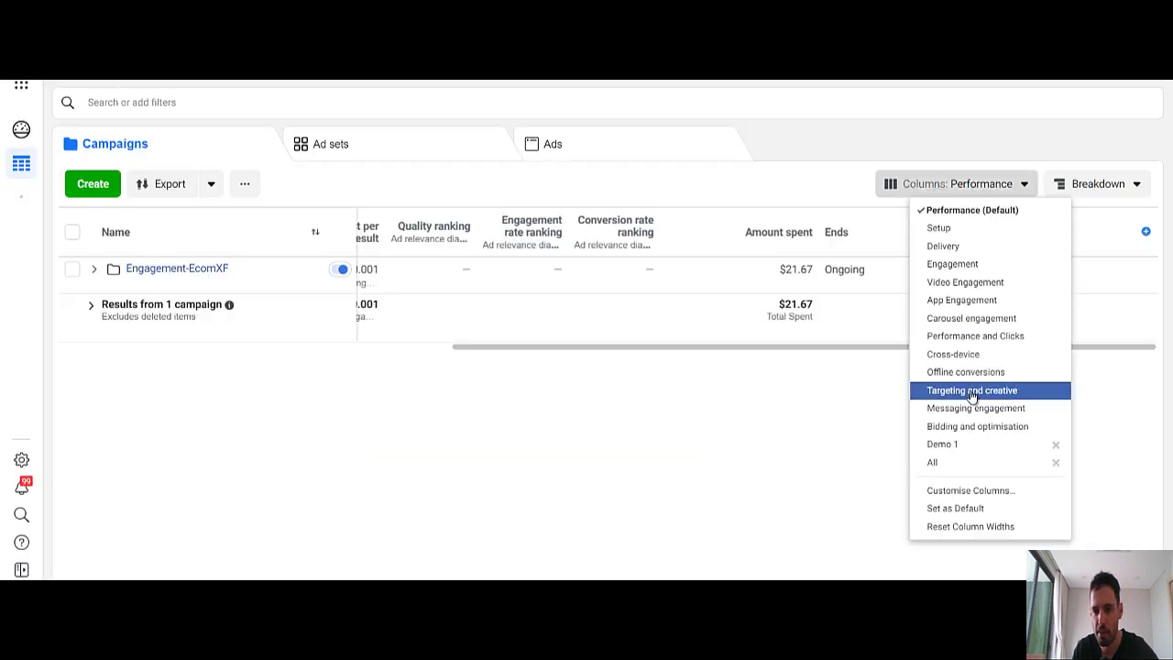
{"action": "left_click", "coordinate": [980, 444]}
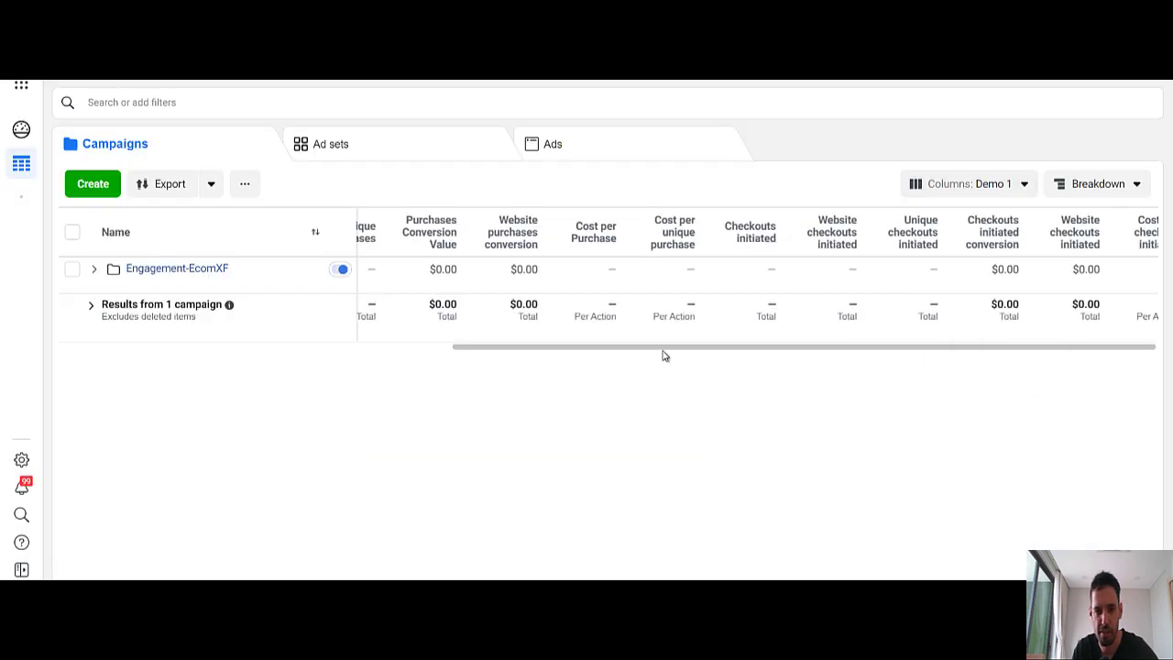
Step: Scroll the table back to its leftmost columns to view the Demo 1 columns
{"action": "left_click_drag", "start_coordinate": [659, 352], "coordinate": [384, 342]}
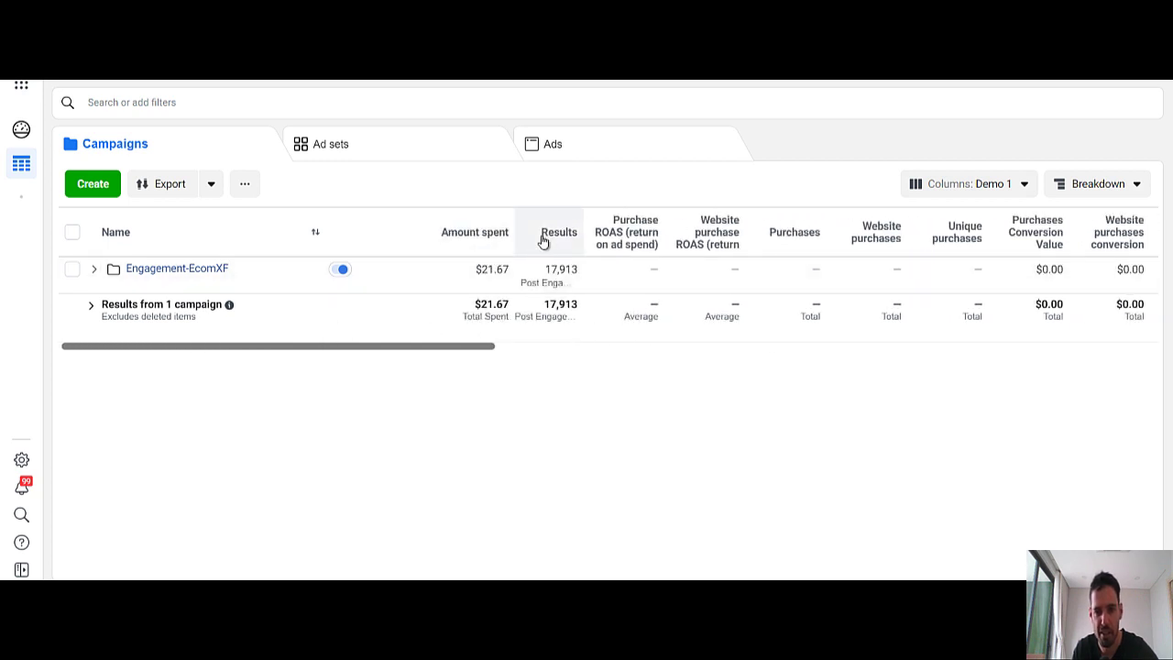
{"action": "mouse_move", "coordinate": [547, 240]}
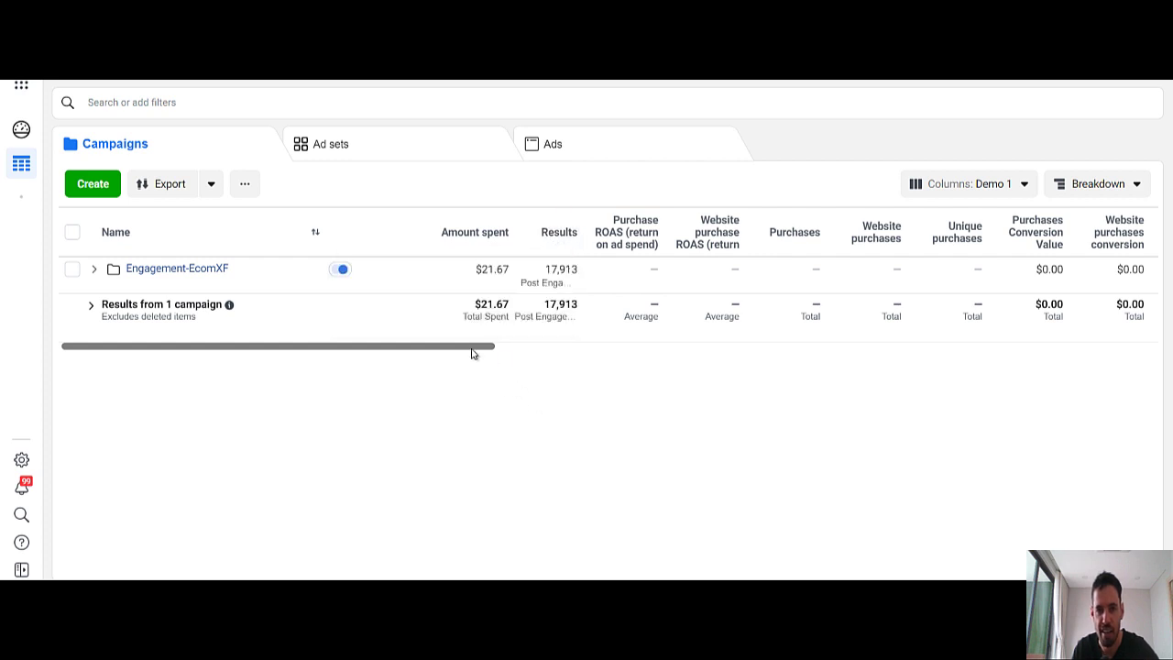
{"action": "left_click_drag", "start_coordinate": [472, 353], "coordinate": [510, 333]}
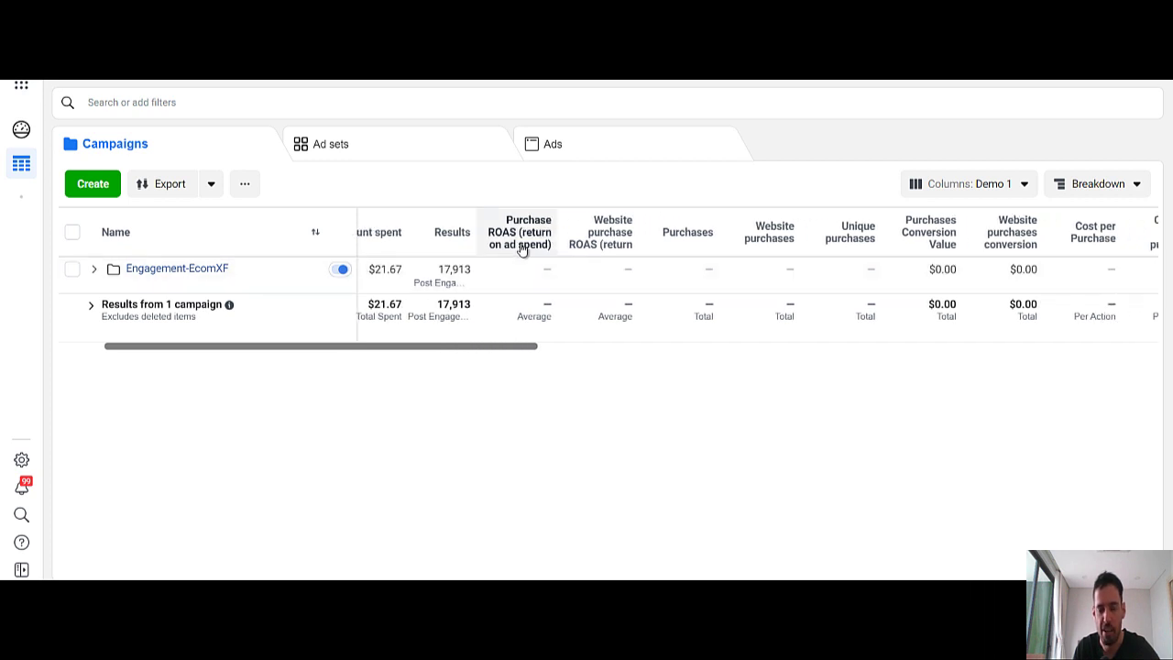
{"action": "mouse_move", "coordinate": [521, 249]}
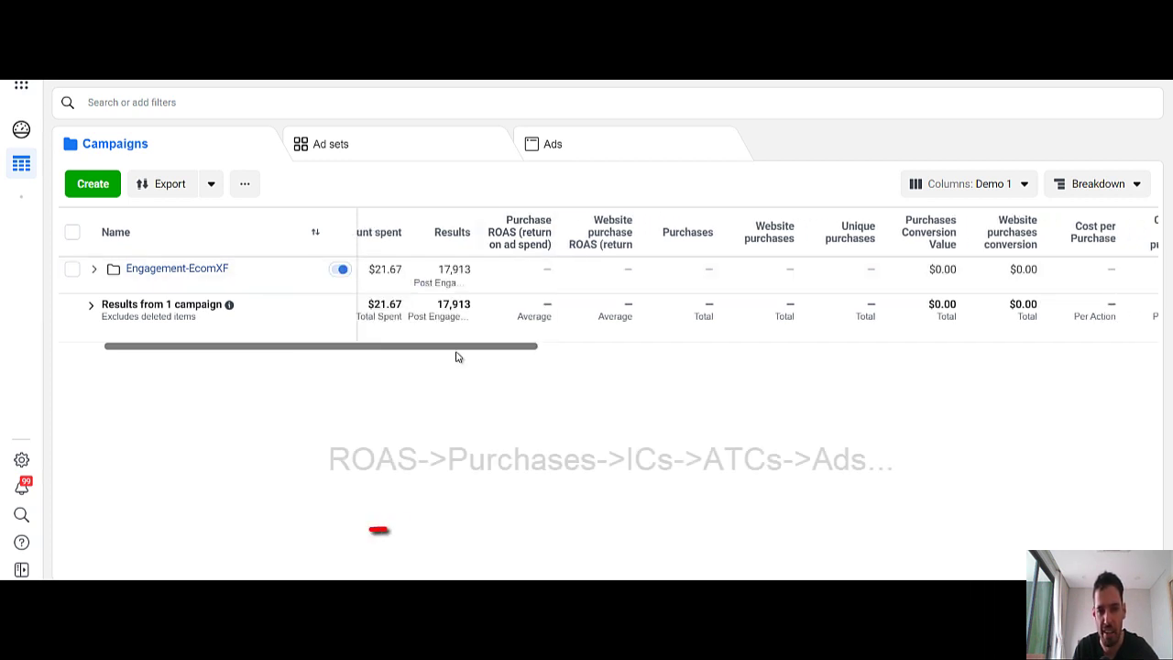
{"action": "left_click_drag", "start_coordinate": [460, 354], "coordinate": [1155, 295]}
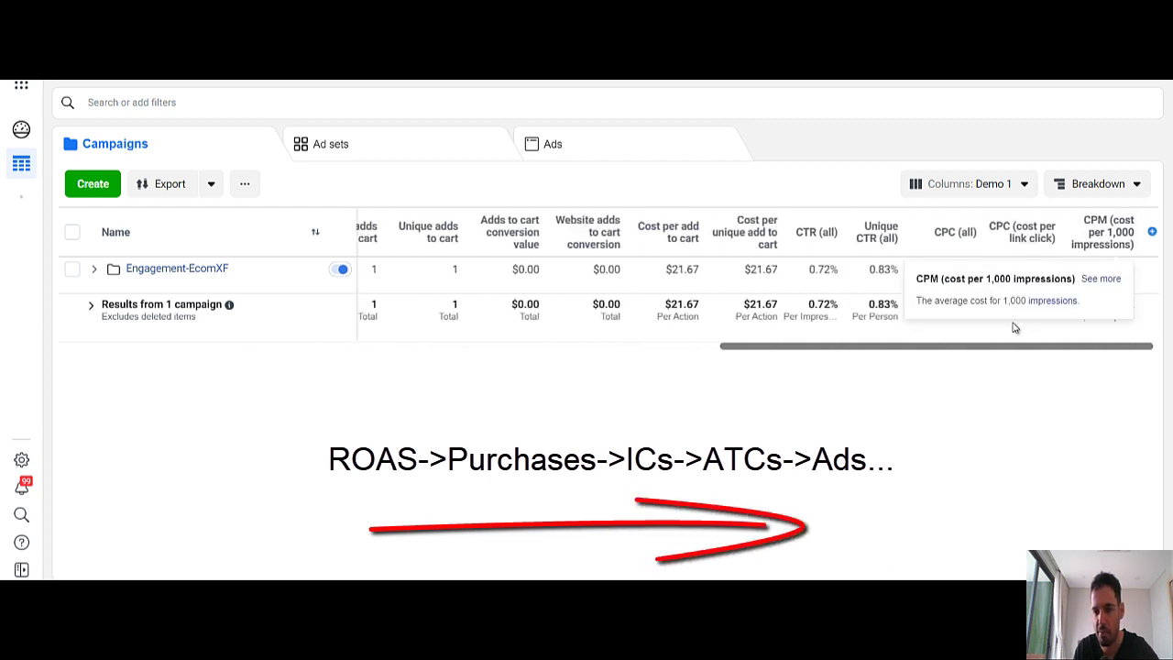
{"action": "left_click_drag", "start_coordinate": [987, 349], "coordinate": [311, 352]}
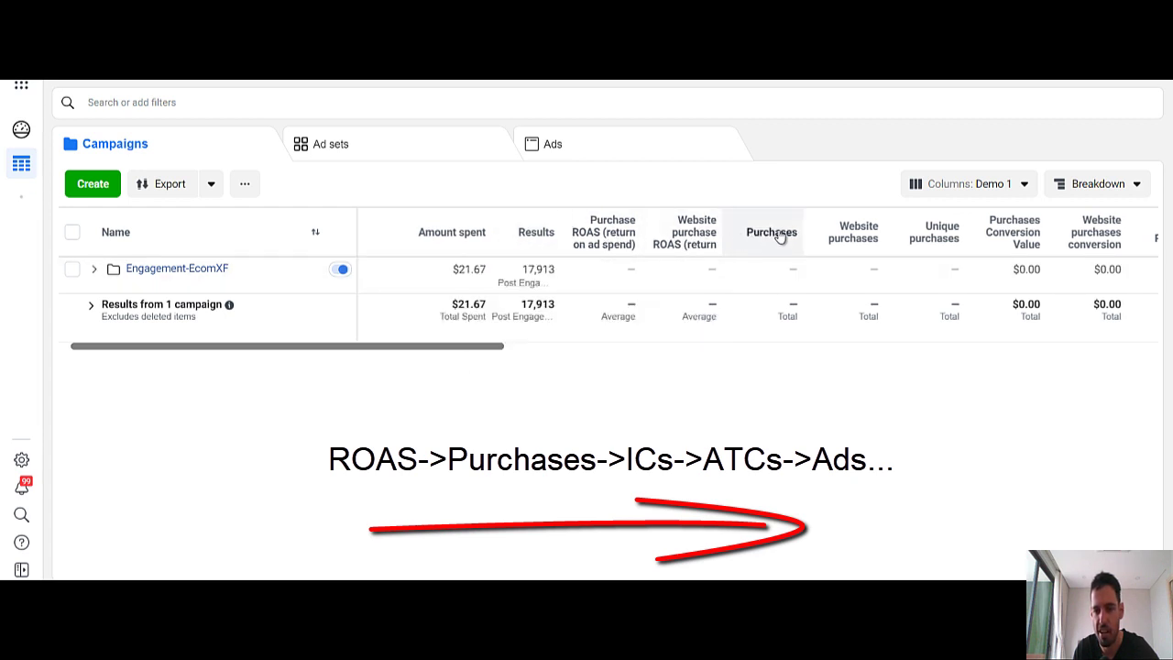
{"action": "mouse_move", "coordinate": [780, 236]}
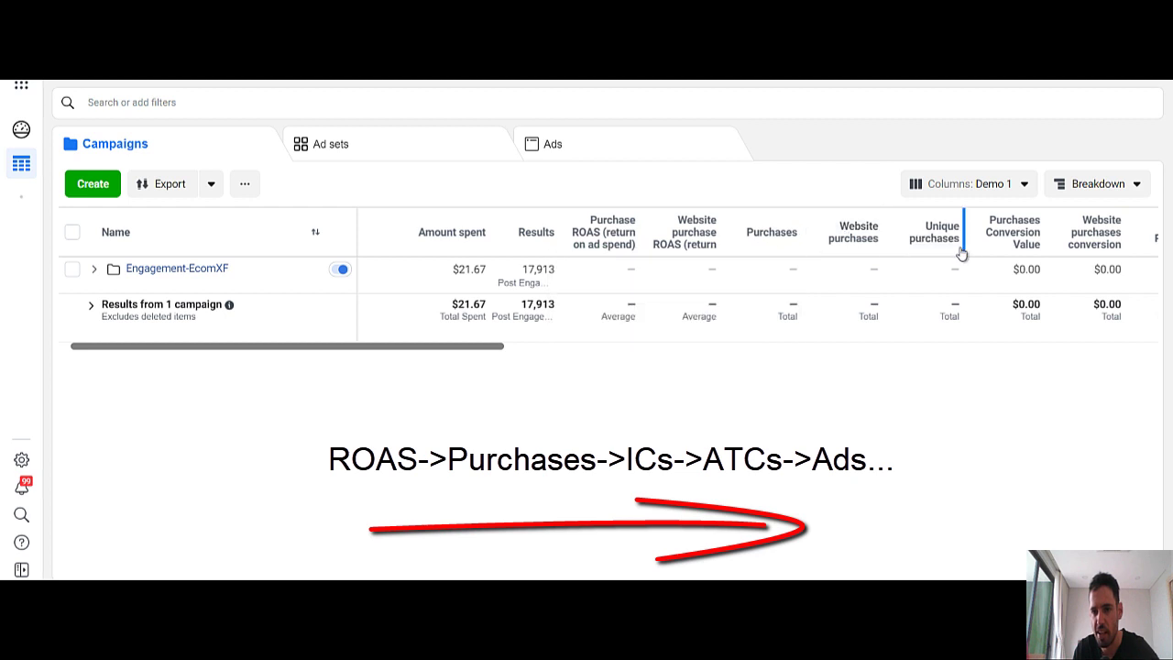
{"action": "left_click_drag", "start_coordinate": [468, 350], "coordinate": [798, 358]}
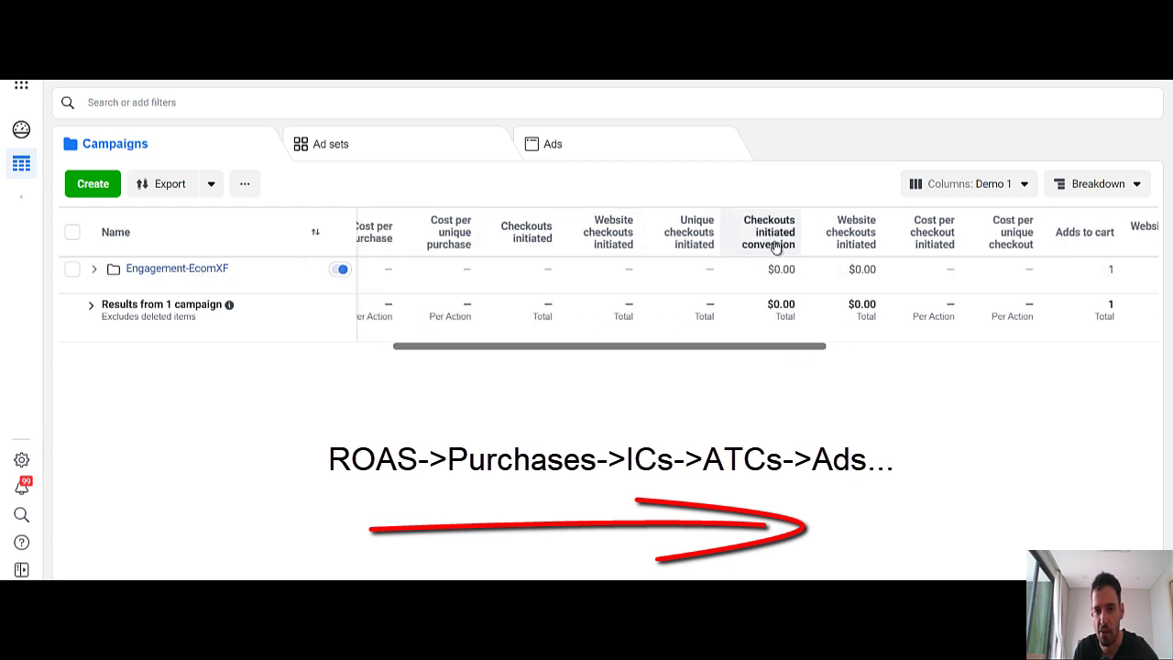
{"action": "left_click_drag", "start_coordinate": [805, 355], "coordinate": [995, 353]}
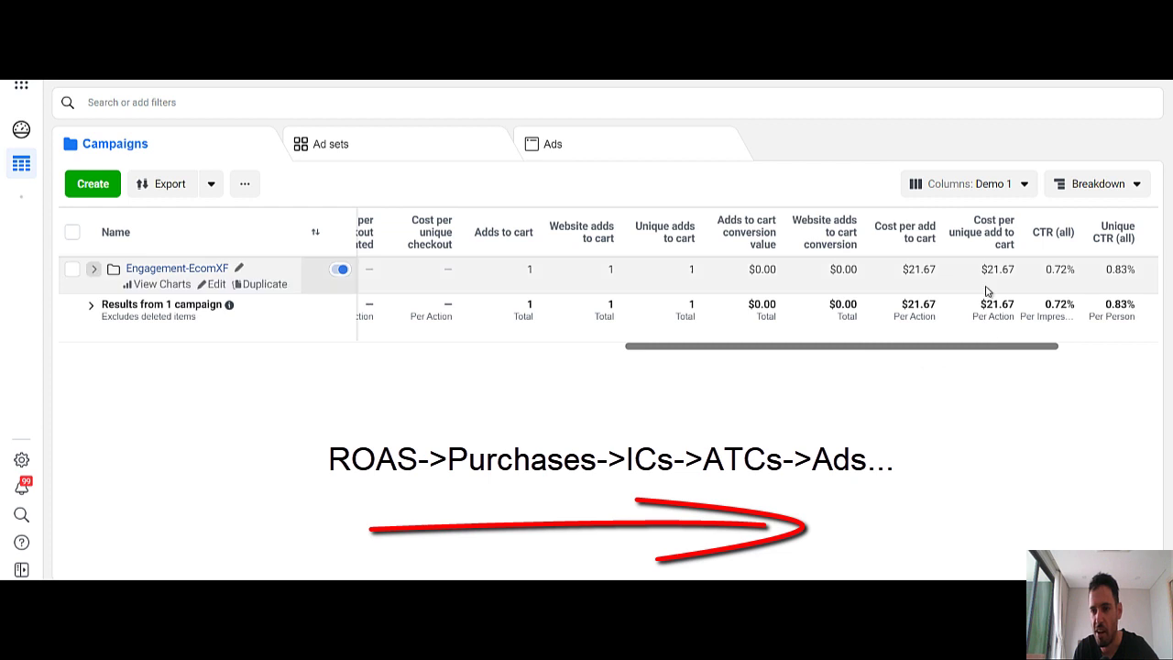
{"action": "mouse_move", "coordinate": [987, 250]}
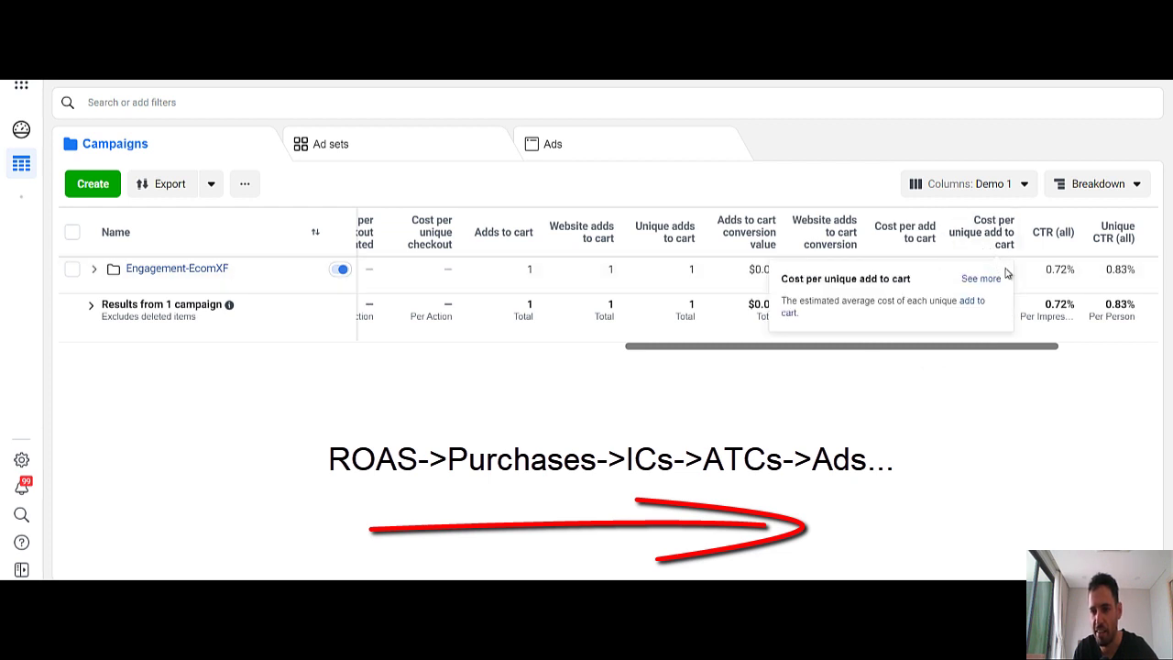
{"action": "scroll", "coordinate": [1028, 351], "scroll_direction": "right", "scroll_amount": 3}
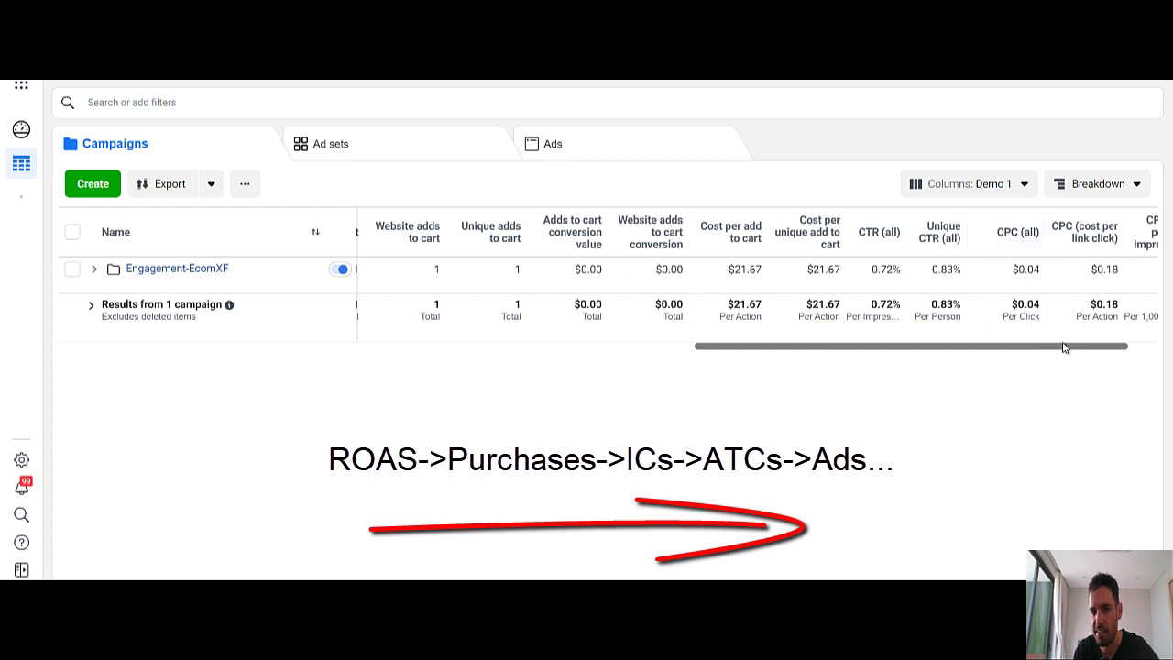
{"action": "scroll", "coordinate": [1063, 347], "scroll_direction": "right", "scroll_amount": 2}
{"action": "mouse_move", "coordinate": [1113, 236]}
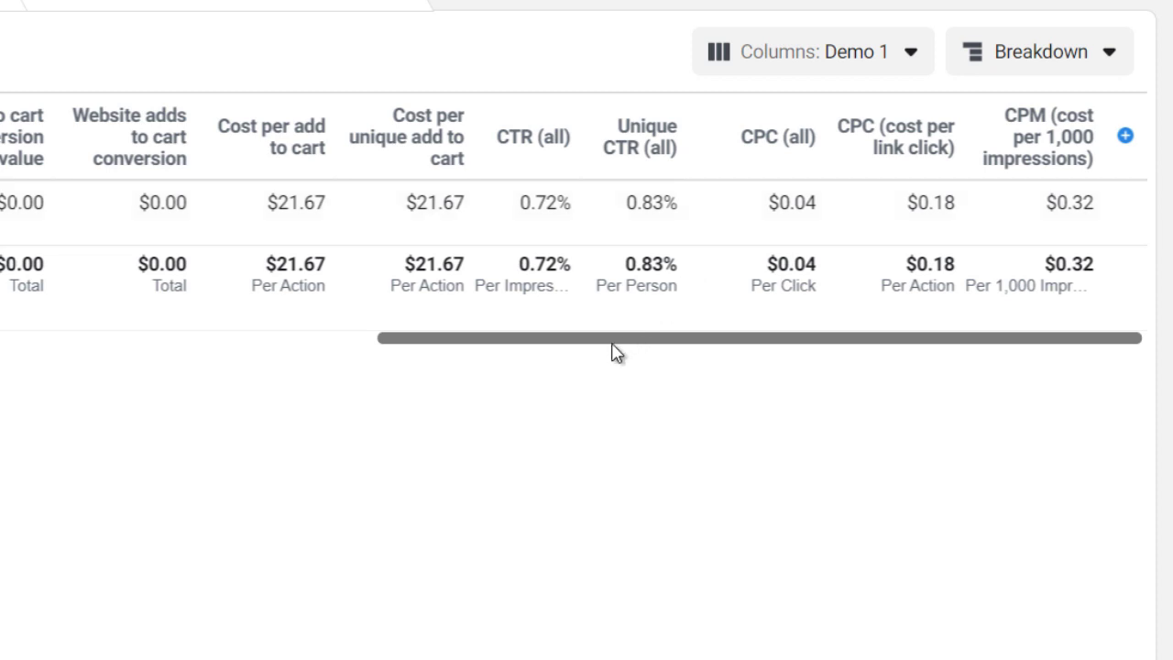
{"action": "left_click_drag", "start_coordinate": [613, 339], "coordinate": [560, 339]}
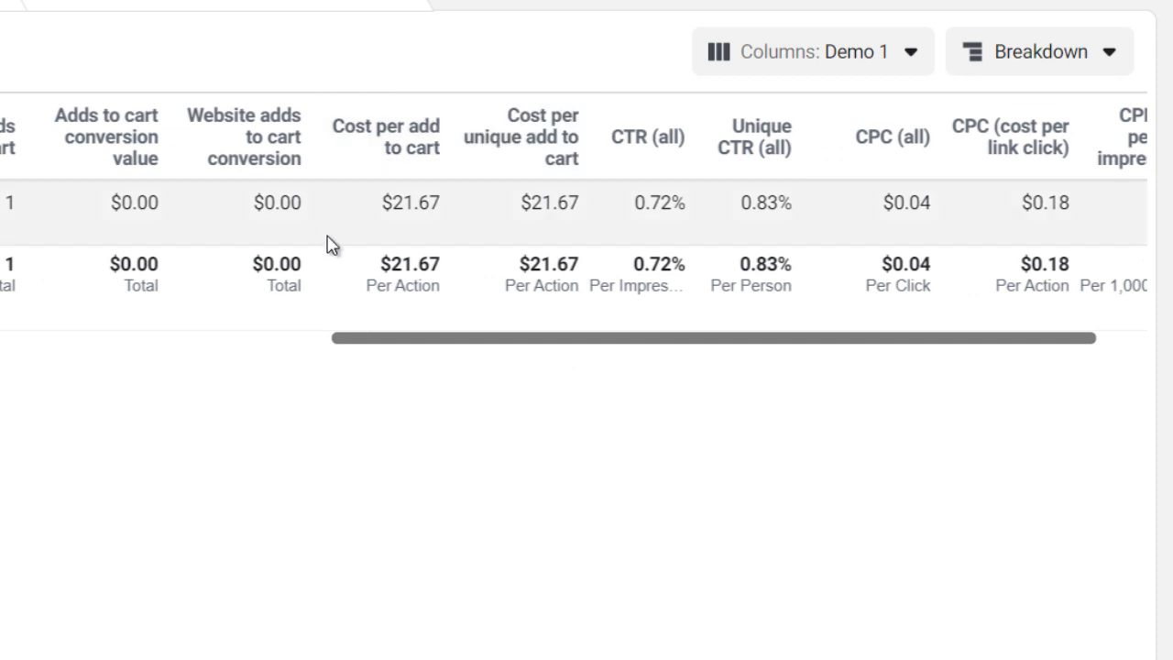
{"action": "left_click_drag", "start_coordinate": [377, 340], "coordinate": [0, 343]}
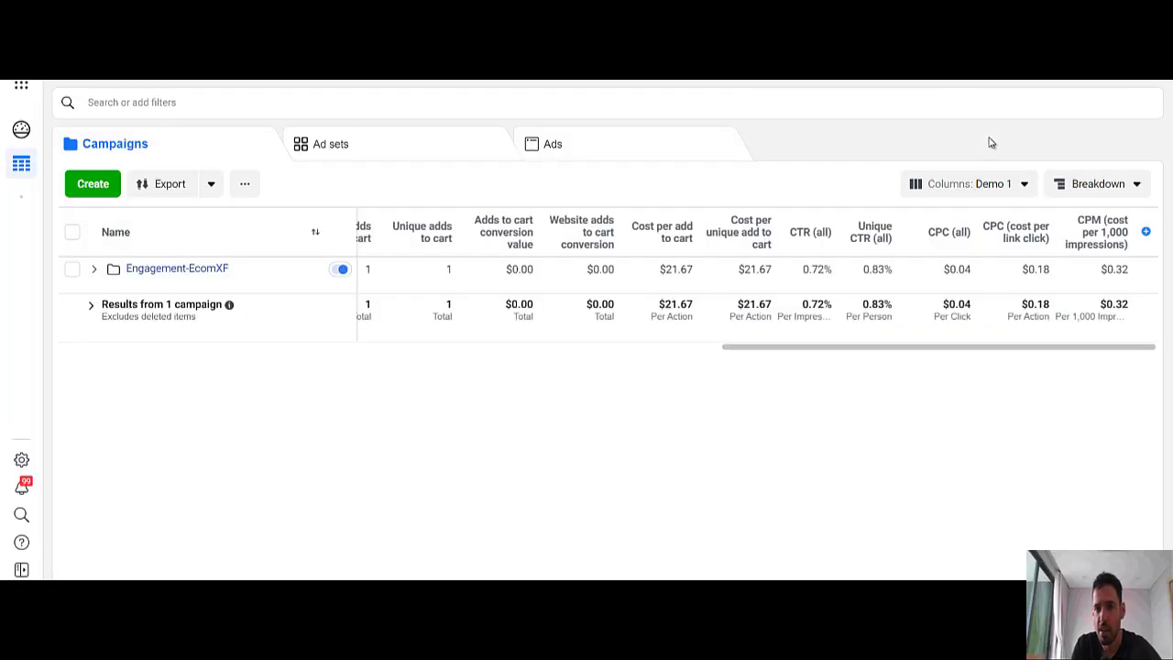
Step: In Customise Columns, search 'post', add Post comments, move it up the order and apply
{"action": "left_click", "coordinate": [942, 186]}
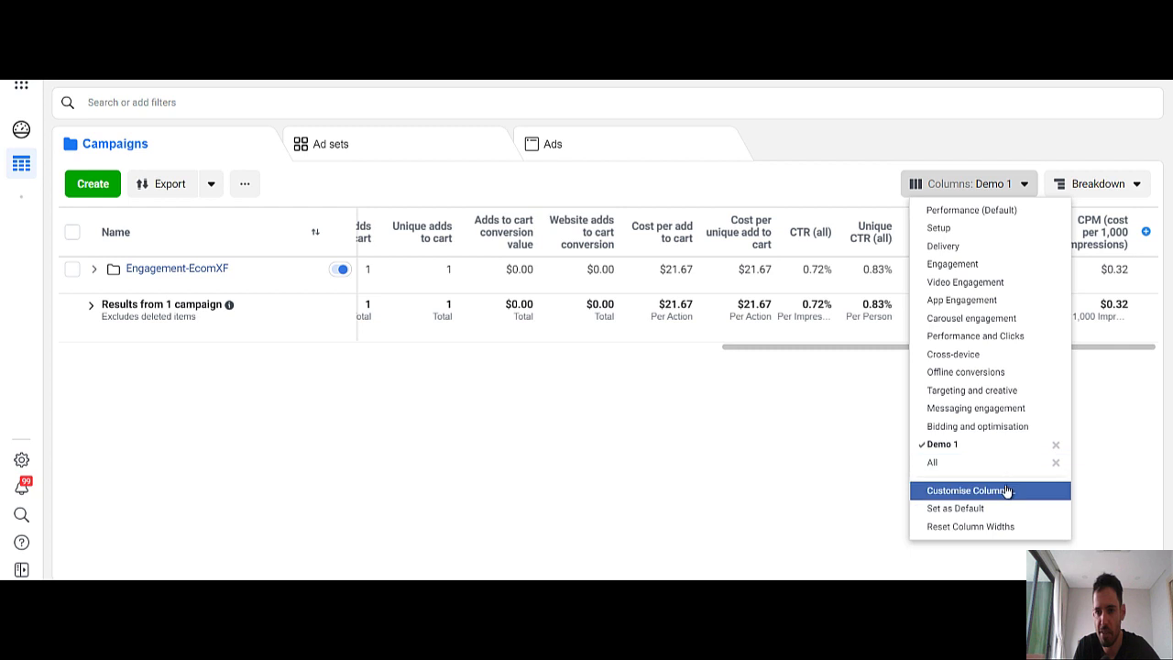
{"action": "left_click", "coordinate": [968, 492]}
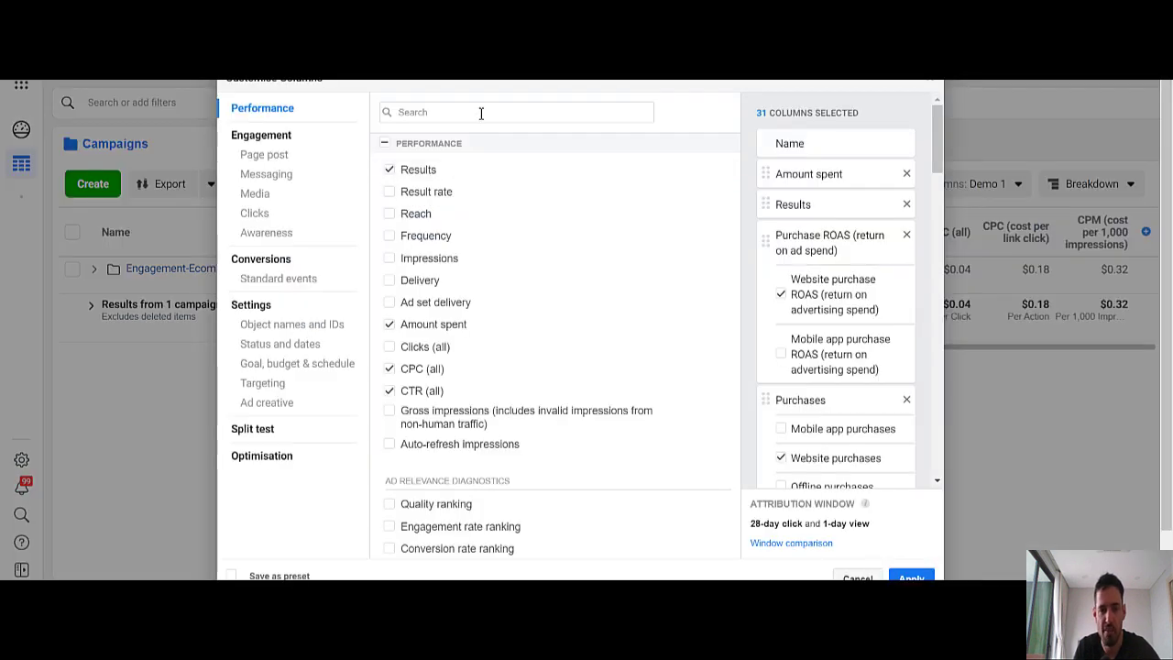
{"action": "scroll", "coordinate": [487, 238], "scroll_direction": "down", "scroll_amount": 1}
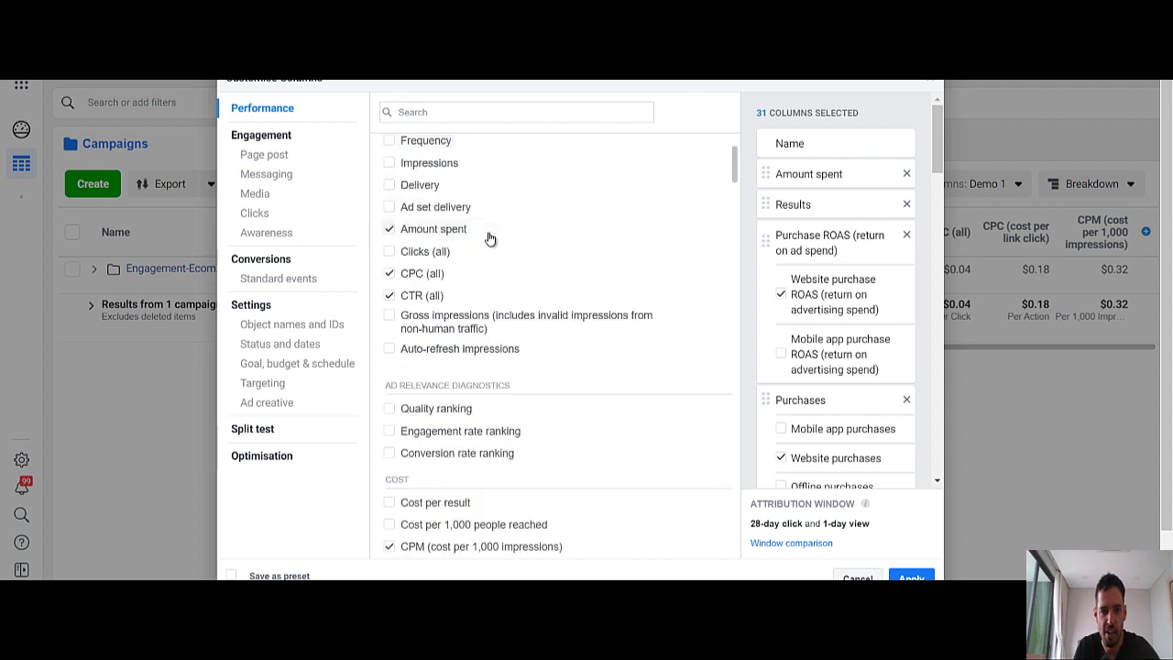
{"action": "scroll", "coordinate": [489, 238], "scroll_direction": "down", "scroll_amount": 5}
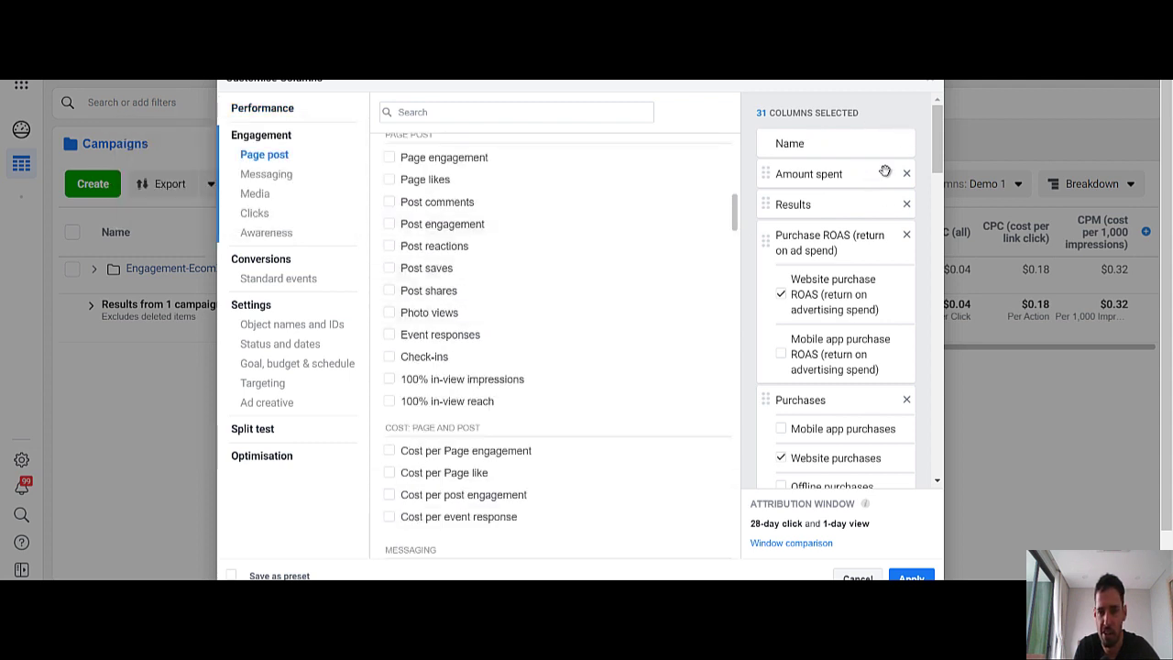
{"action": "left_click", "coordinate": [504, 119]}
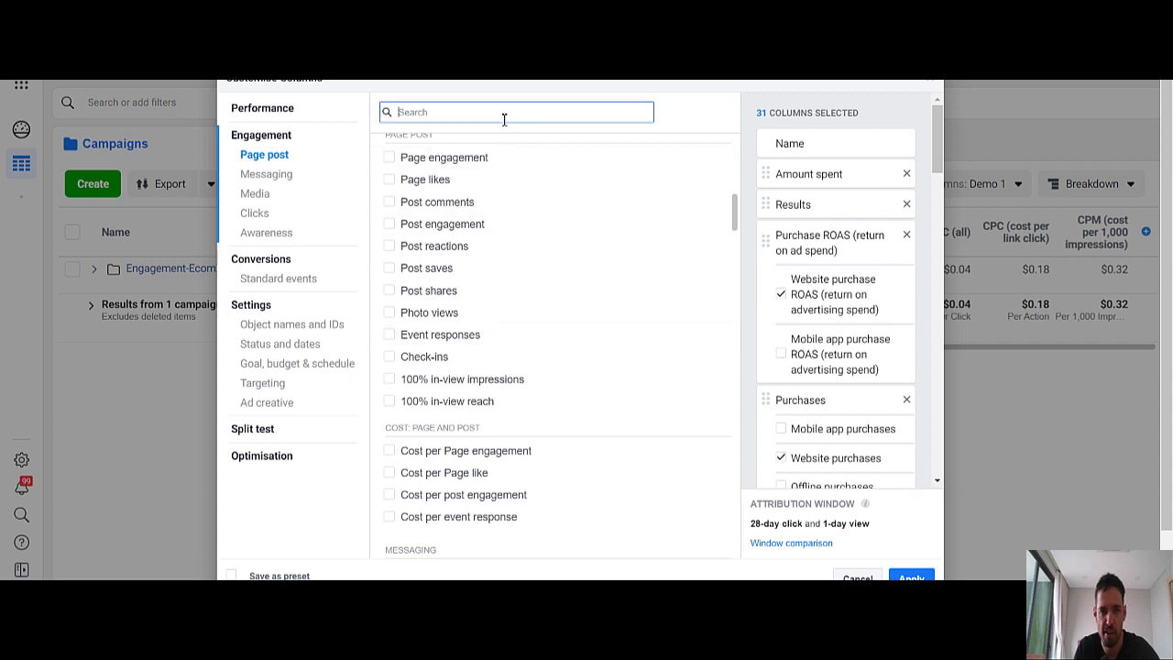
{"action": "type", "text": "post"}
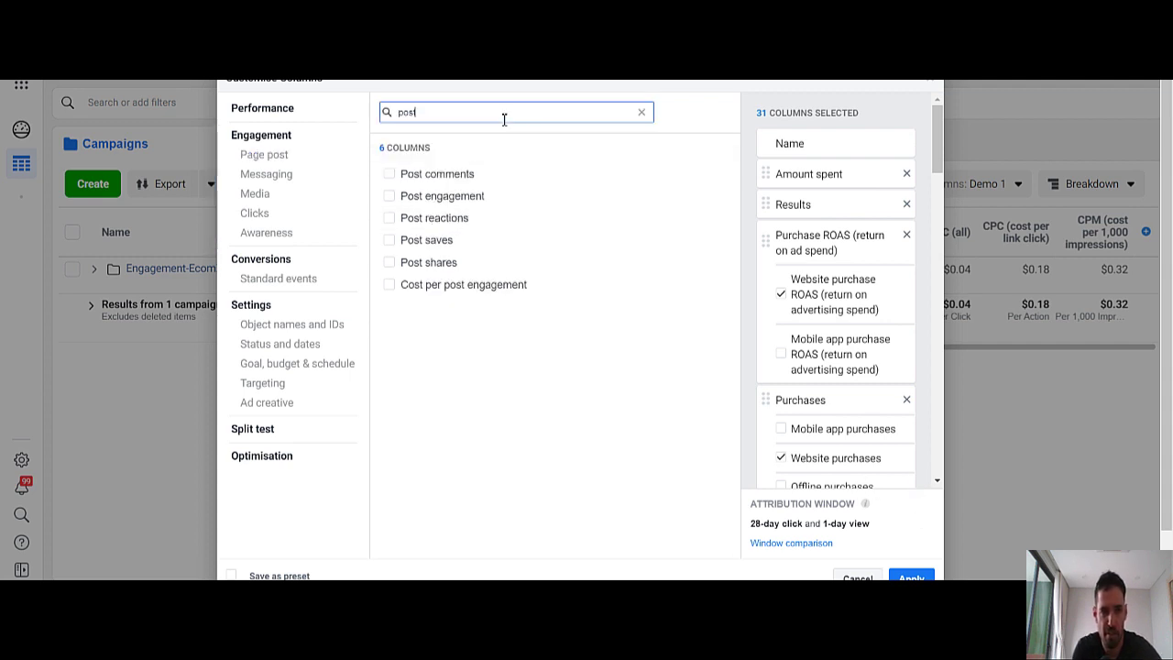
{"action": "left_click", "coordinate": [389, 174]}
{"action": "scroll", "coordinate": [864, 226], "scroll_direction": "down", "scroll_amount": 5}
{"action": "scroll", "coordinate": [867, 227], "scroll_direction": "down", "scroll_amount": 10}
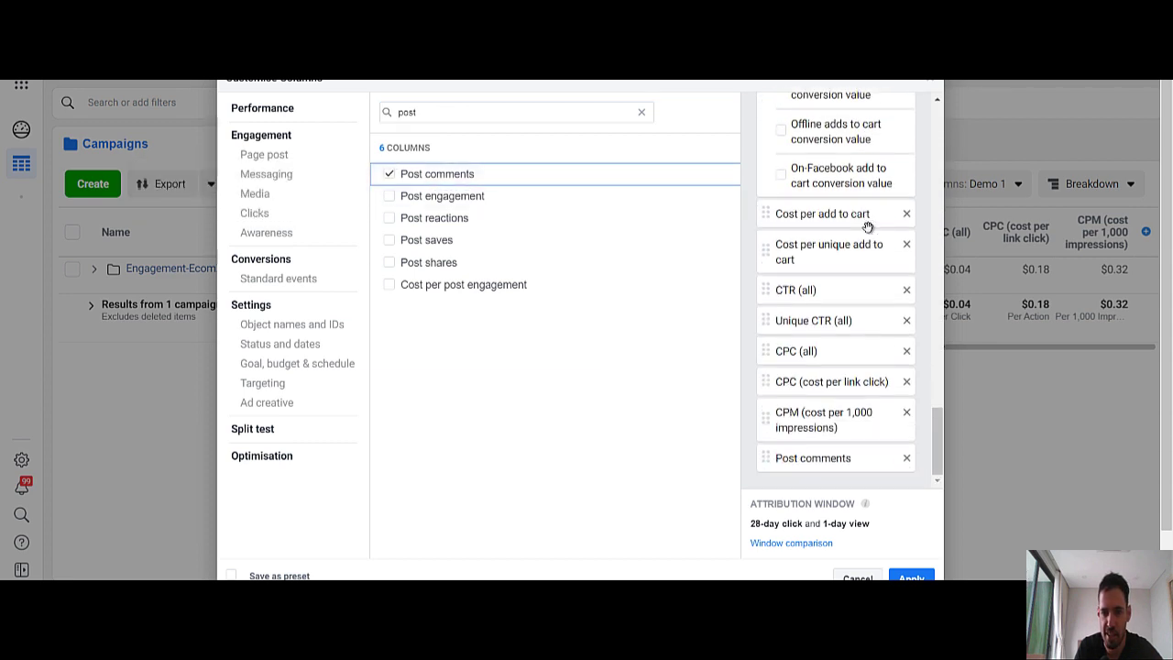
{"action": "mouse_move", "coordinate": [778, 458]}
{"action": "left_mouse_down"}
{"action": "mouse_move", "coordinate": [770, 392]}
{"action": "mouse_move", "coordinate": [770, 451]}
{"action": "left_mouse_up"}
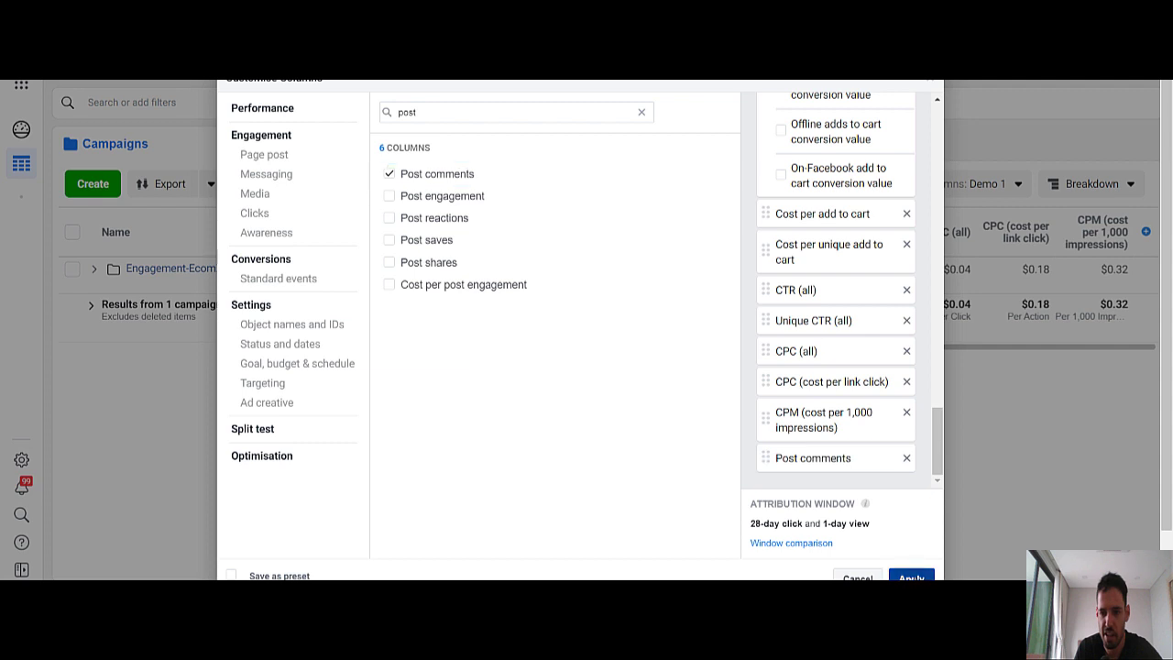
{"action": "left_click", "coordinate": [911, 576]}
Step: Save the Custom column set as a preset named 'Demo 2', dismissing the stray duplicate warning
{"action": "left_click", "coordinate": [972, 188]}
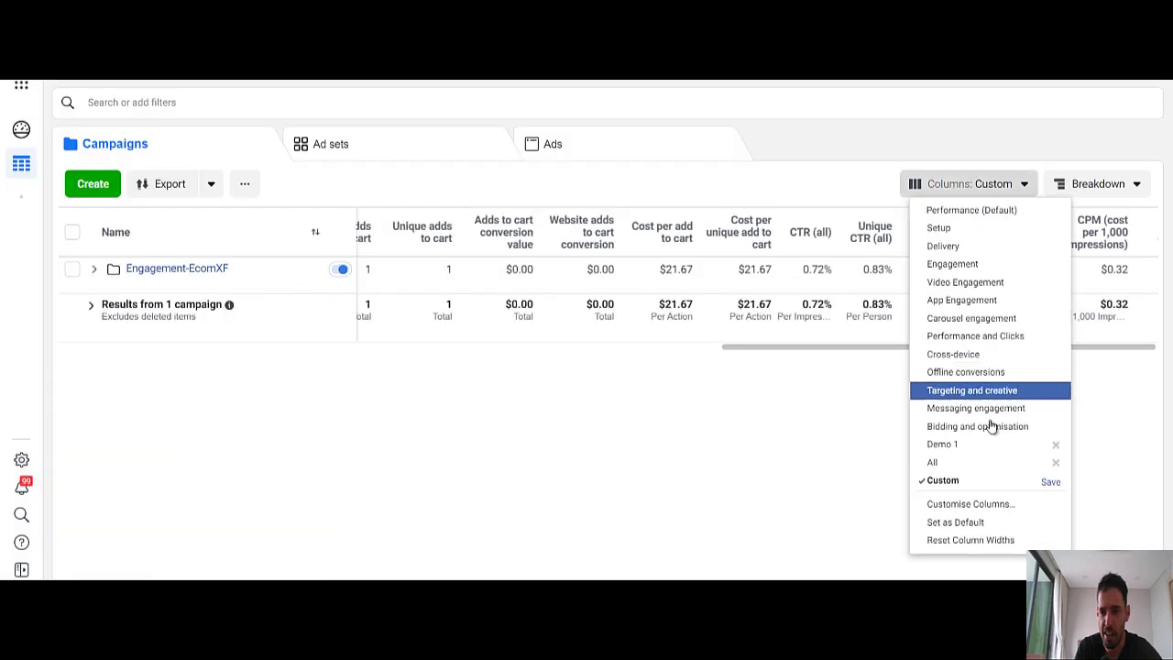
{"action": "left_click", "coordinate": [1051, 483]}
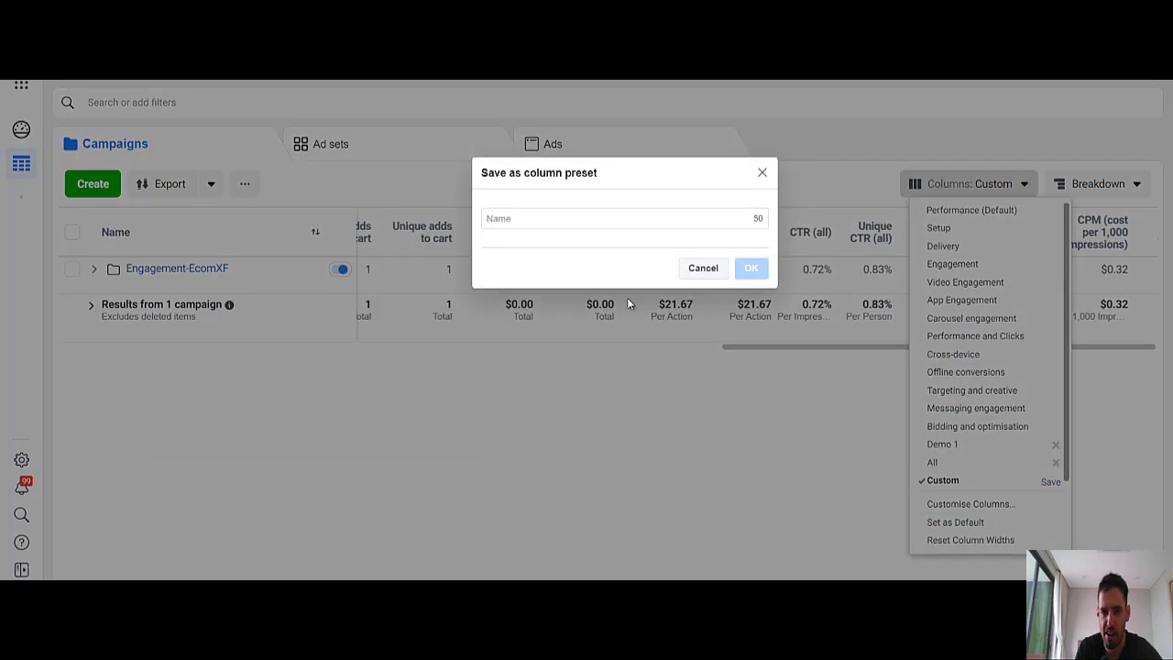
{"action": "left_click", "coordinate": [610, 216]}
{"action": "key", "text": "ctrl+d"}
{"action": "type", "text": "D"}
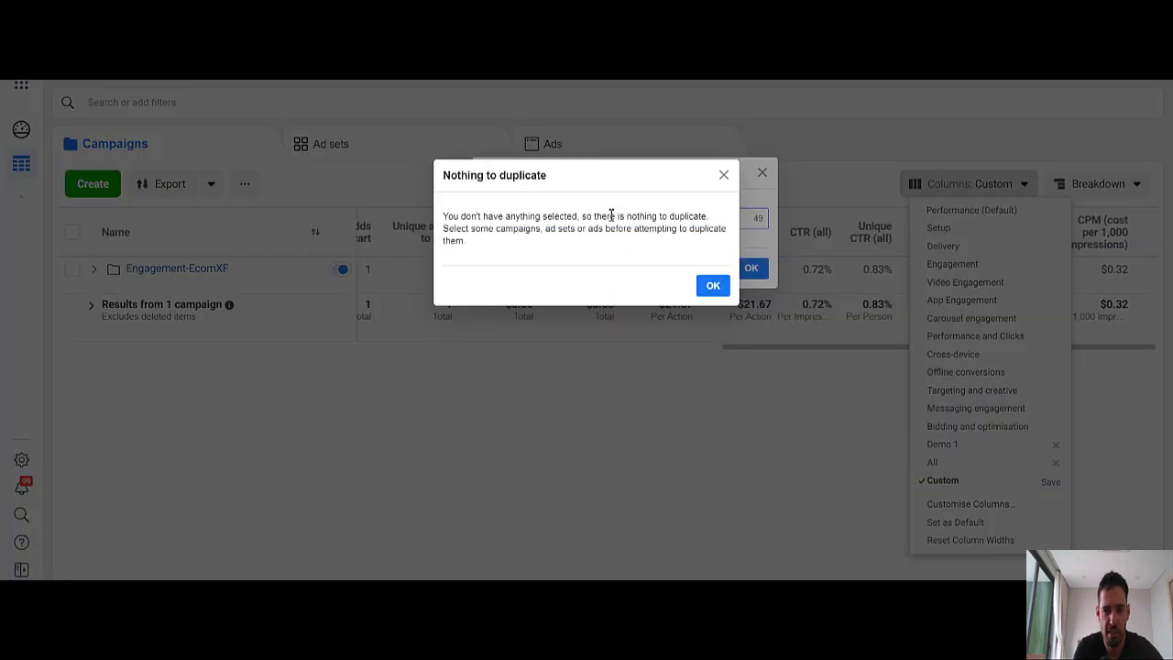
{"action": "left_click", "coordinate": [713, 285]}
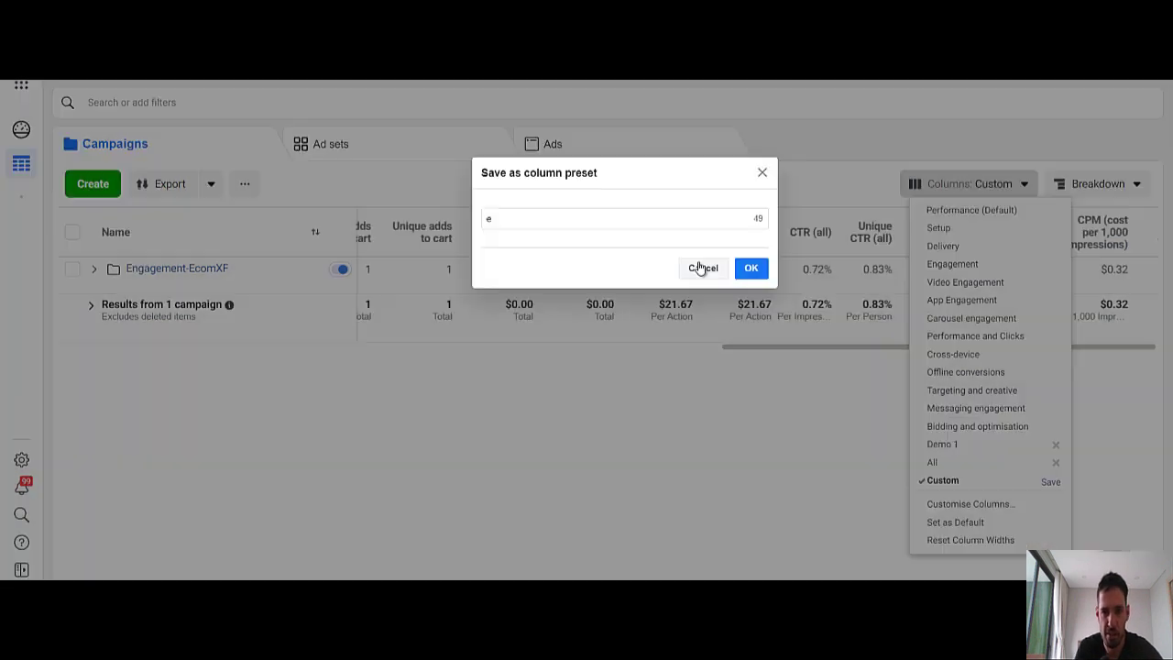
{"action": "left_click", "coordinate": [656, 218]}
{"action": "type", "text": "Demo 2"}
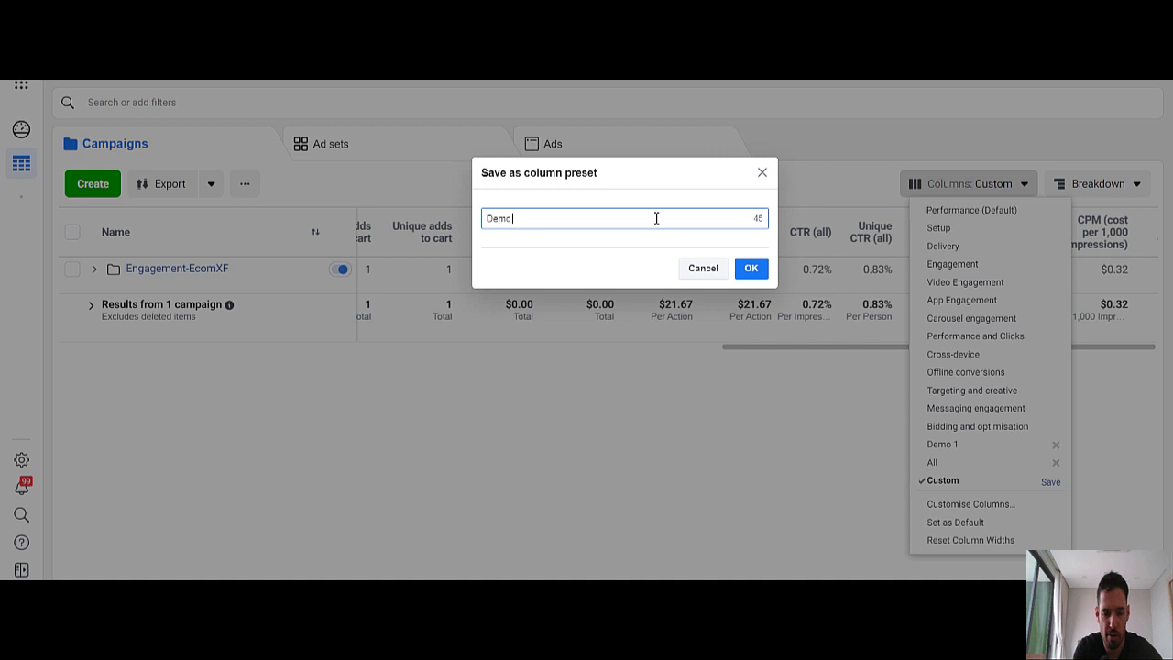
{"action": "left_click", "coordinate": [752, 267]}
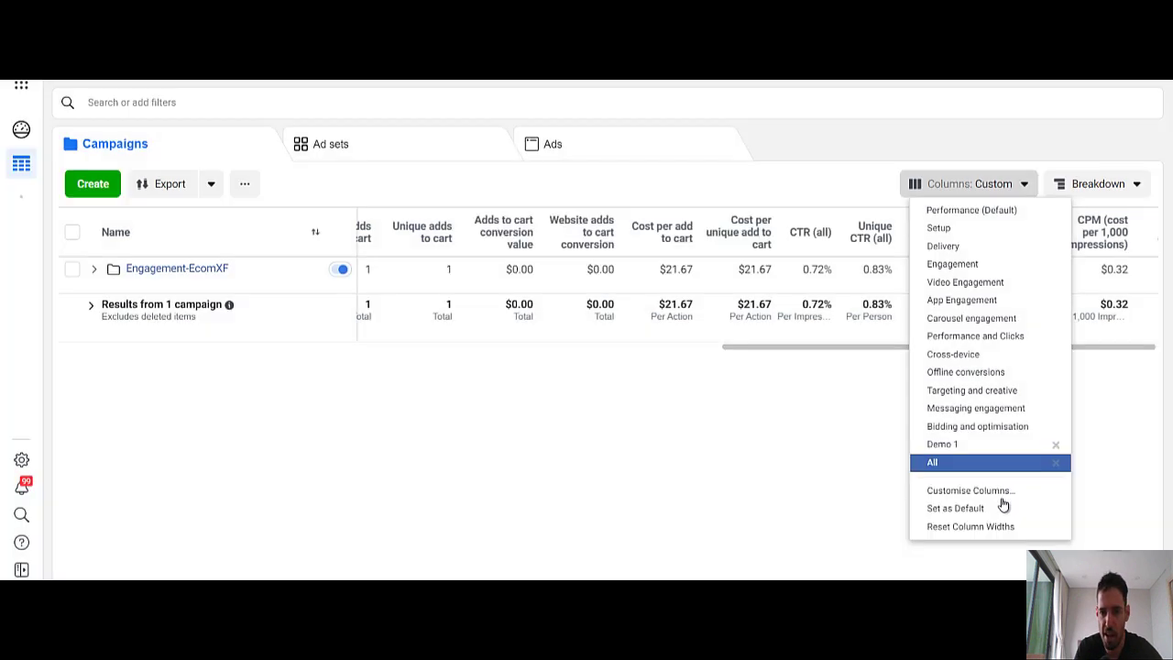